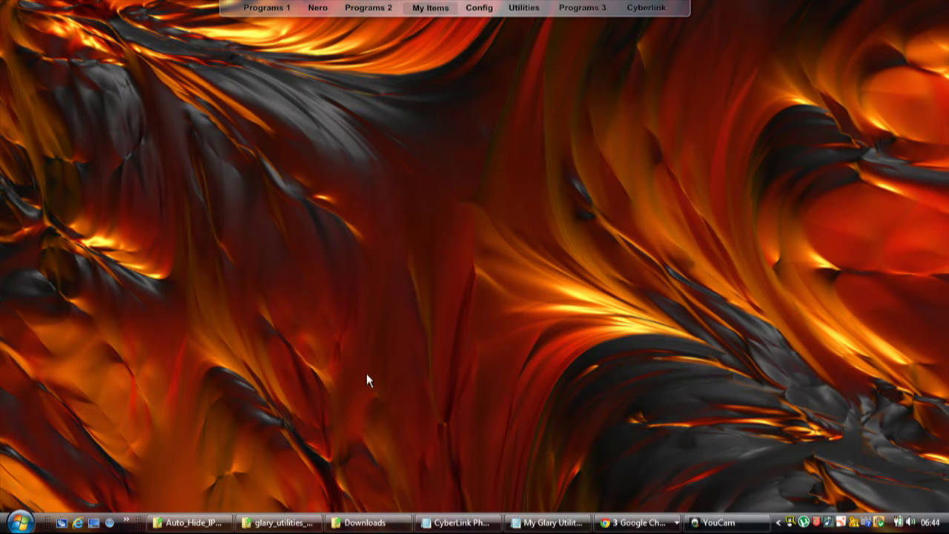
# Launch the gupsetup installer from the extracted glary_utilities_pro_2.47.0.1539 folder.
pyautogui.click(279, 523)
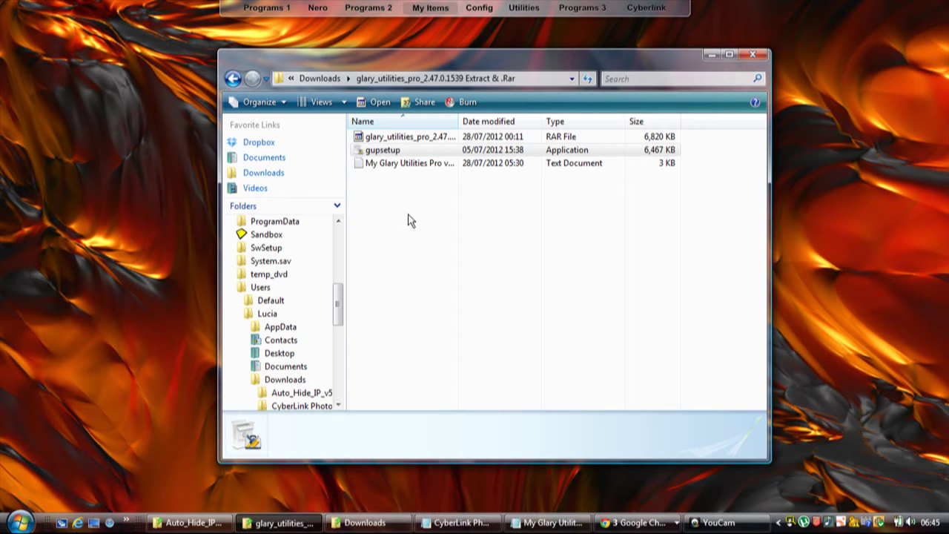
pyautogui.doubleClick(383, 149)
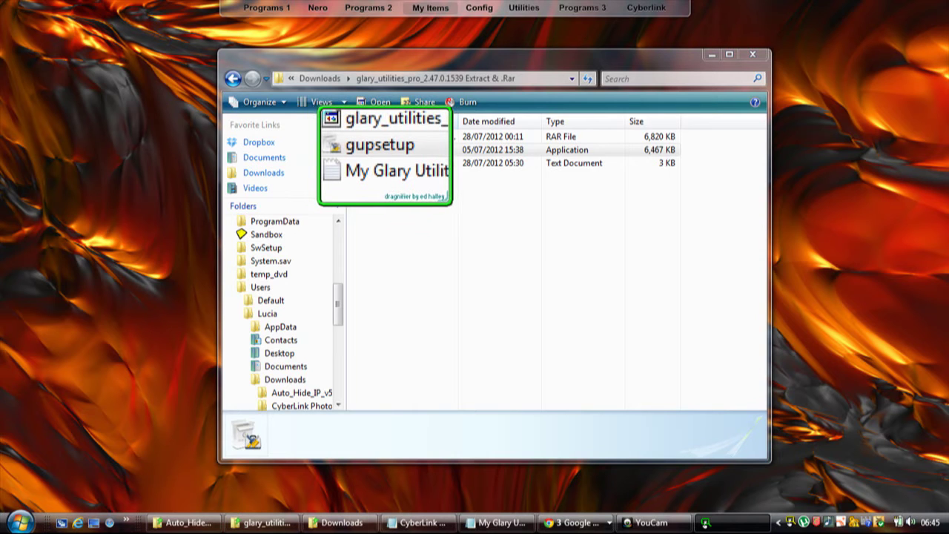
pyautogui.click(387, 154)
pyautogui.doubleClick(387, 153)
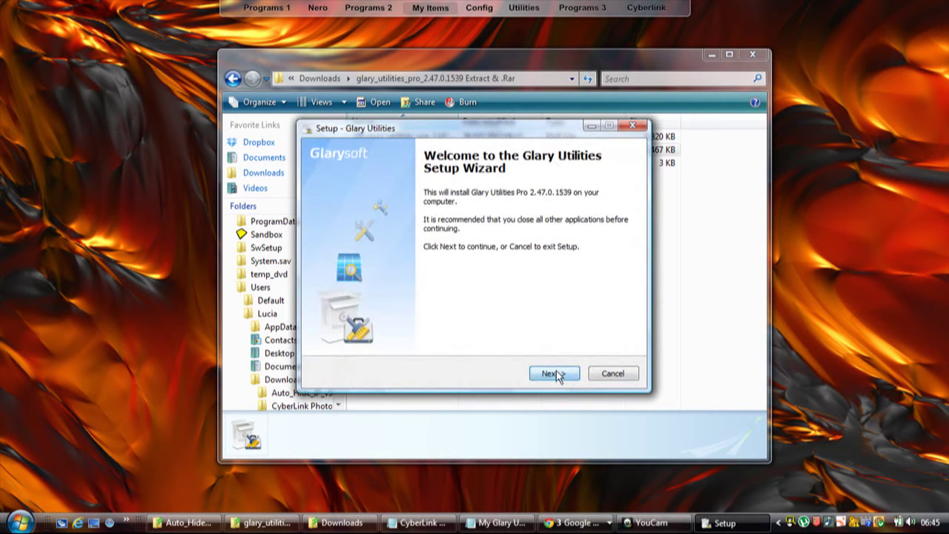
# Proceed past the setup welcome page and accept C:\Program Files\Glary Utilities as the installation folder.
pyautogui.click(556, 374)
pyautogui.click(555, 373)
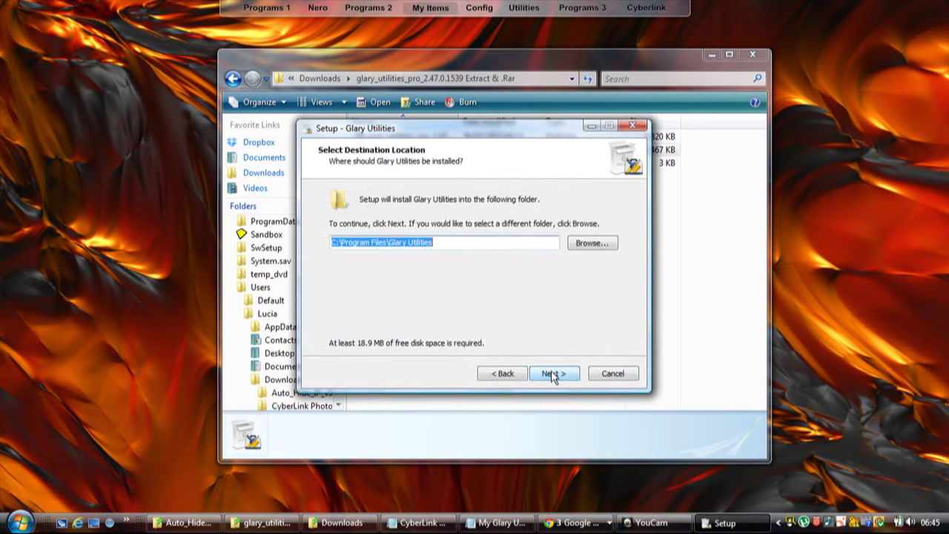
pyautogui.click(552, 375)
pyautogui.click(552, 374)
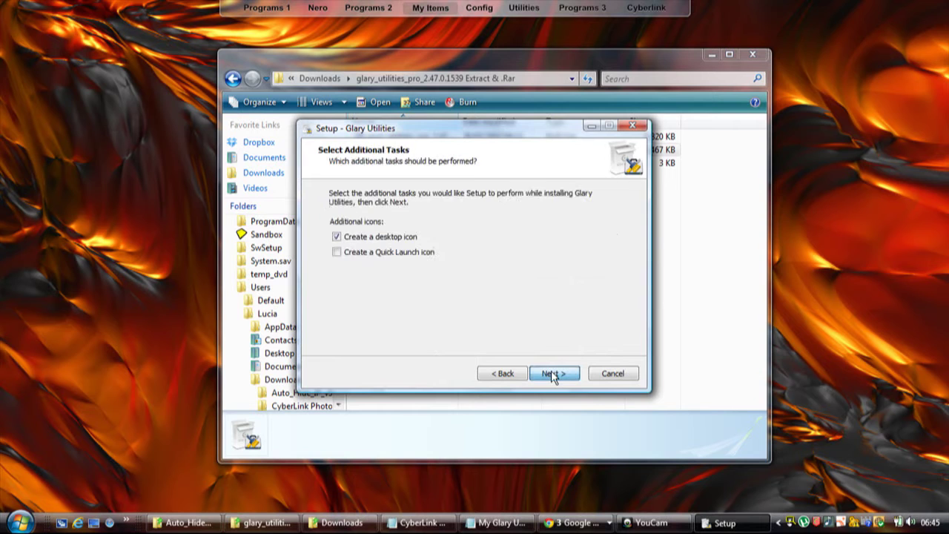
# Add a Quick Launch icon alongside the desktop icon, install the program, and finish setup with Launch Glary Utilities Pro enabled.
pyautogui.click(339, 253)
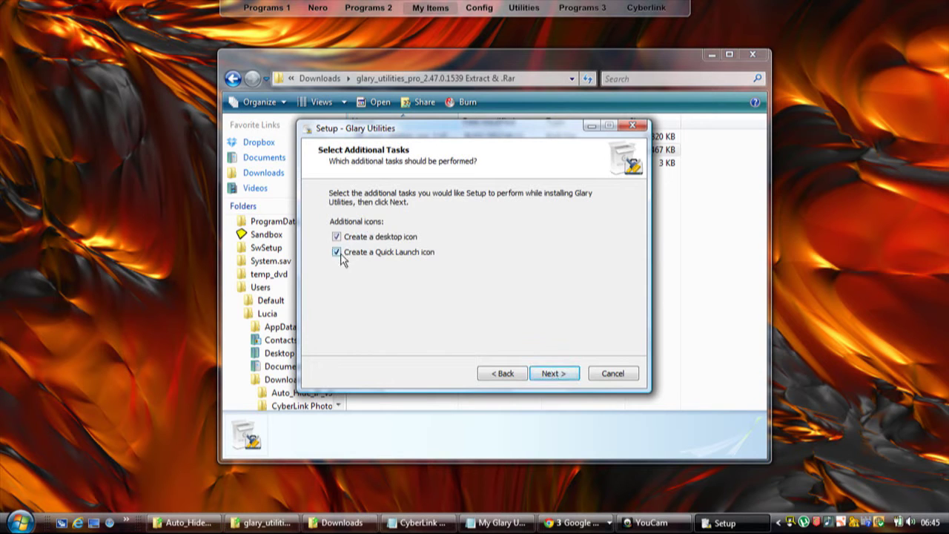
pyautogui.click(552, 377)
pyautogui.click(552, 377)
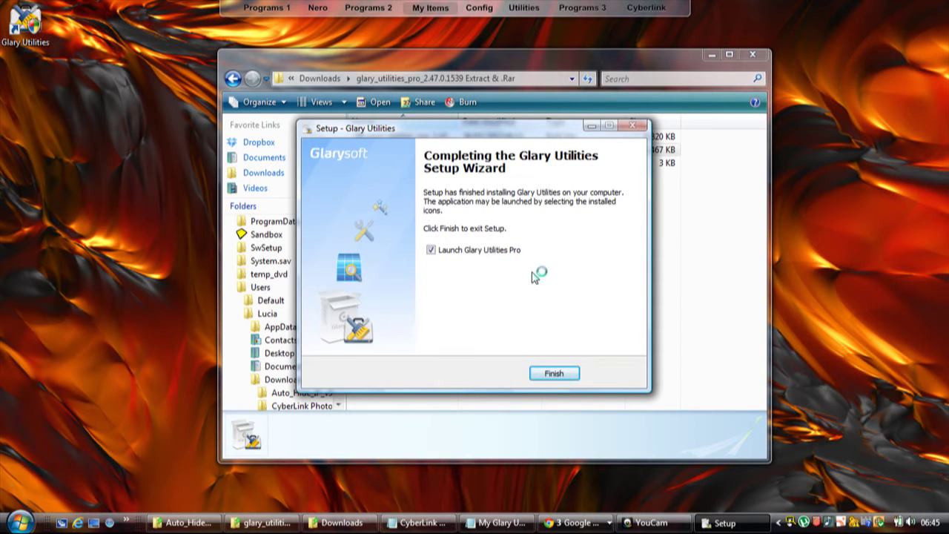
pyautogui.click(553, 372)
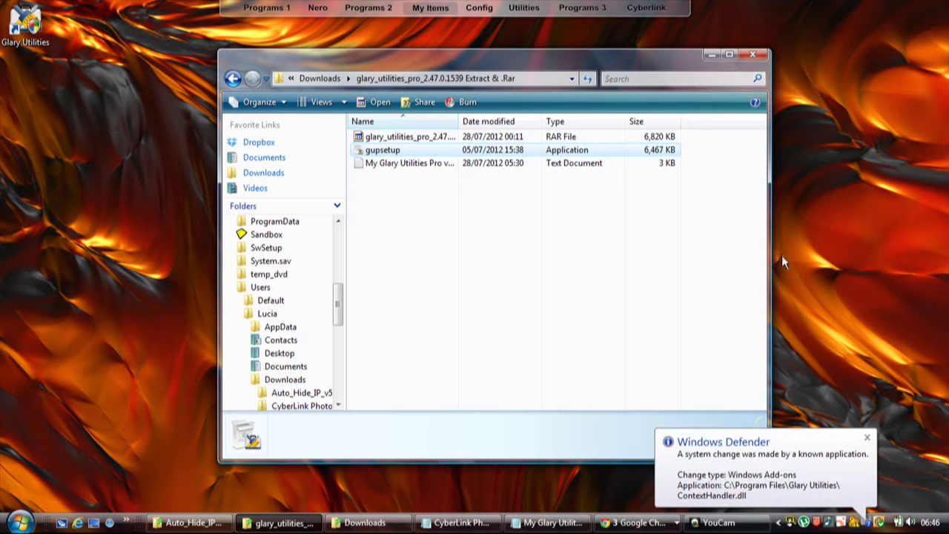
# Dismiss the Windows Defender notifications and continue into Glary Utilities Pro in trial mode.
pyautogui.click(866, 437)
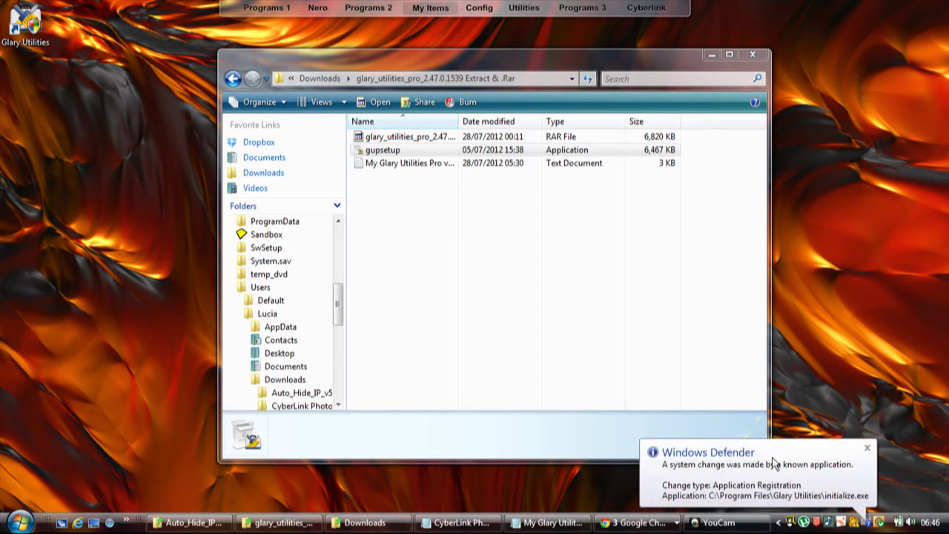
pyautogui.click(867, 448)
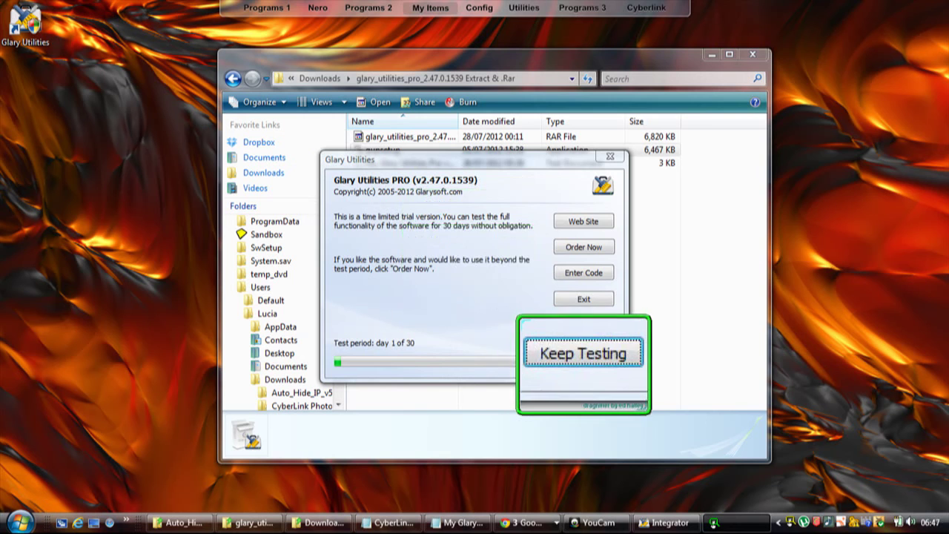
pyautogui.click(573, 360)
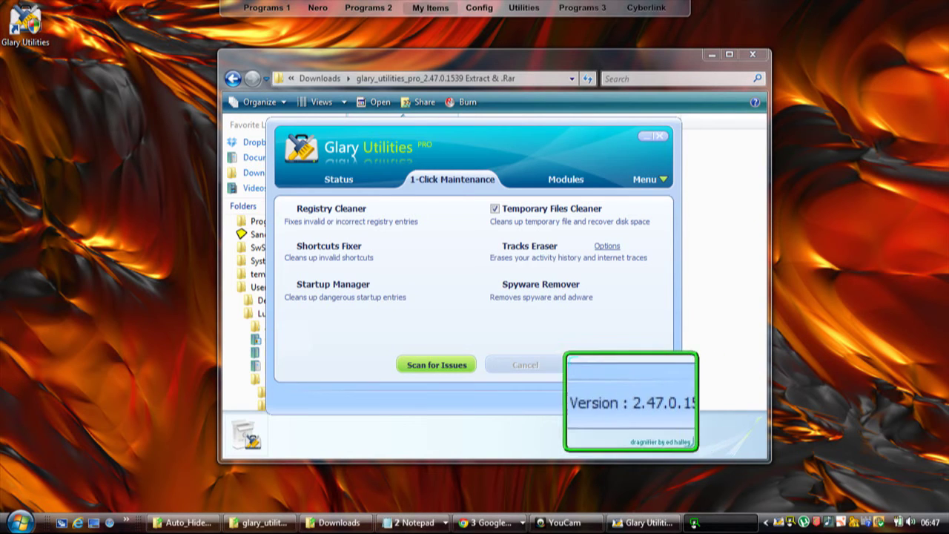
# Open the license registration form from the program's status page.
pyautogui.click(630, 390)
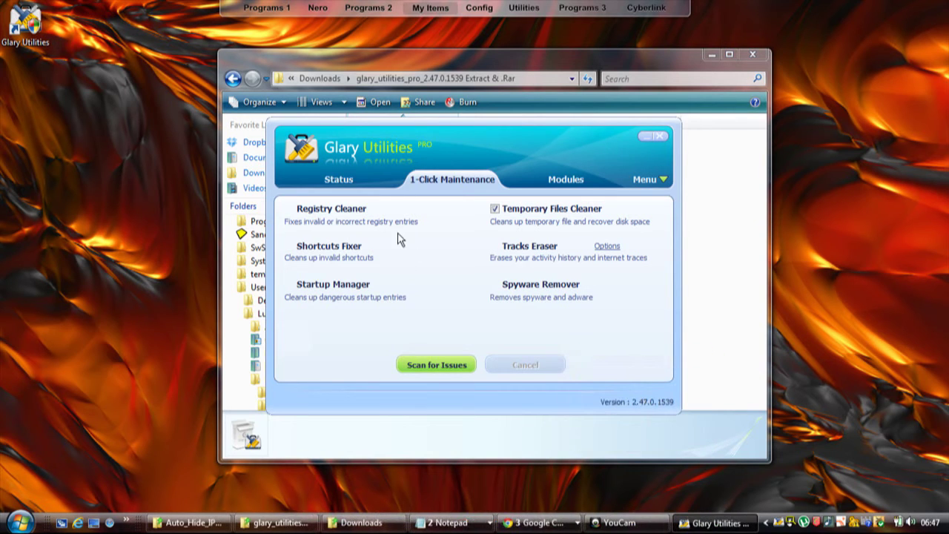
pyautogui.hotkey('ctrl', 'alt', 'm')
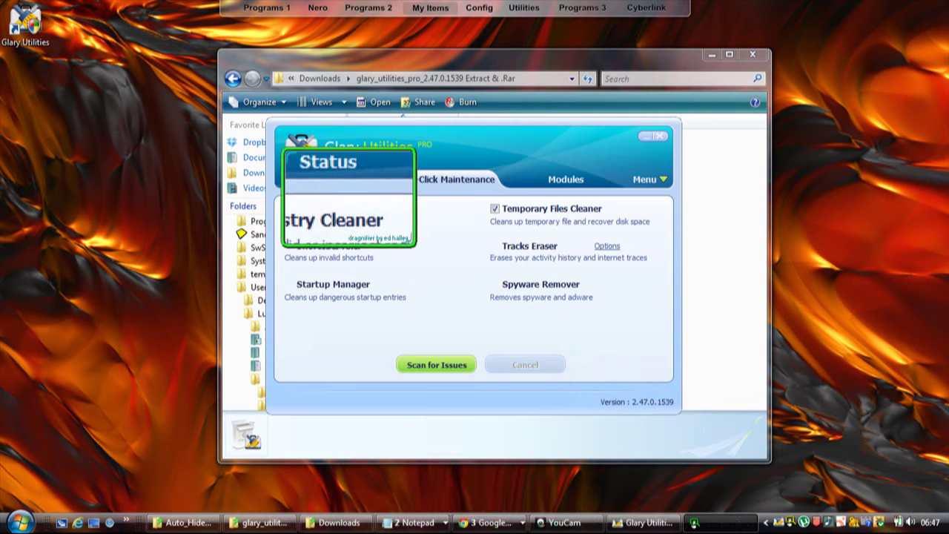
pyautogui.click(337, 183)
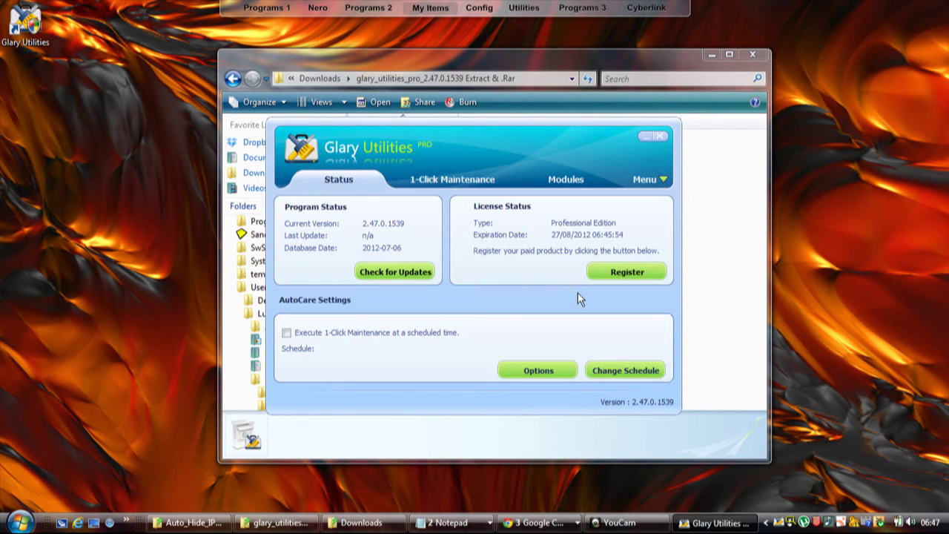
pyautogui.hotkey('ctrl', 'alt', 'm')
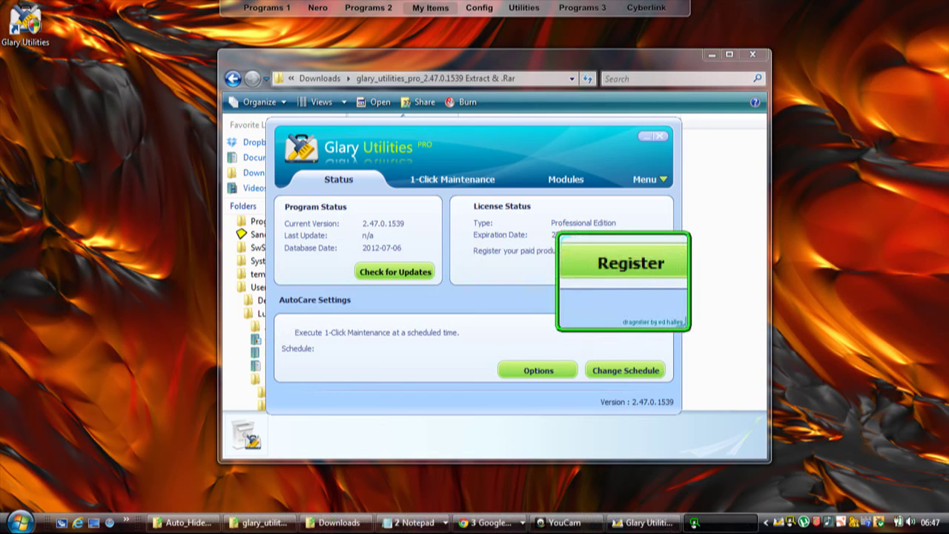
pyautogui.moveTo(623, 282)
pyautogui.mouseDown()
pyautogui.moveTo(504, 220)
pyautogui.moveTo(497, 227)
pyautogui.moveTo(590, 222)
pyautogui.moveTo(486, 248)
pyautogui.moveTo(484, 240)
pyautogui.moveTo(607, 240)
pyautogui.moveTo(505, 254)
pyautogui.moveTo(622, 260)
pyautogui.moveTo(623, 271)
pyautogui.mouseUp()
pyautogui.click(623, 272)
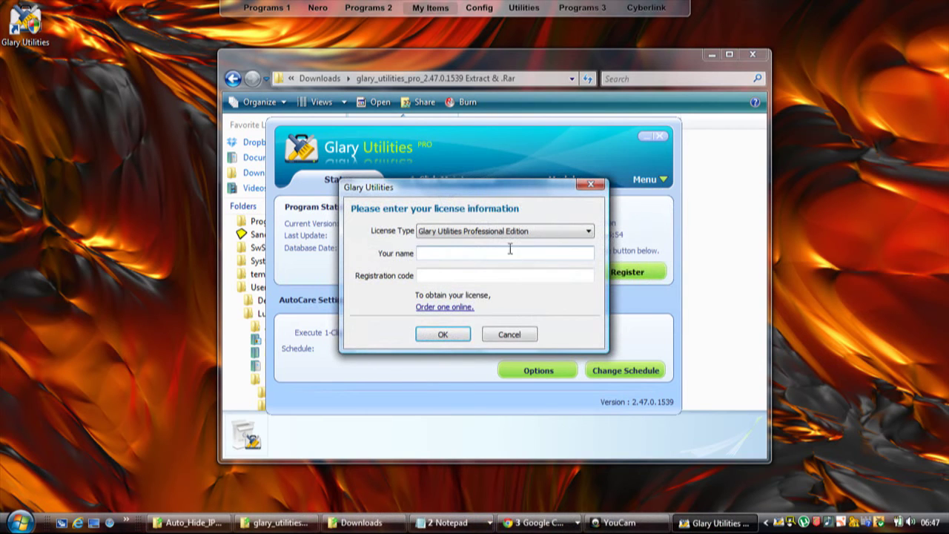
# Copy the first listed user name from the Glary Utilities instructions in Notepad and paste it as the license name.
pyautogui.moveTo(489, 269); pyautogui.dragTo(364, 271)
pyautogui.click(447, 519)
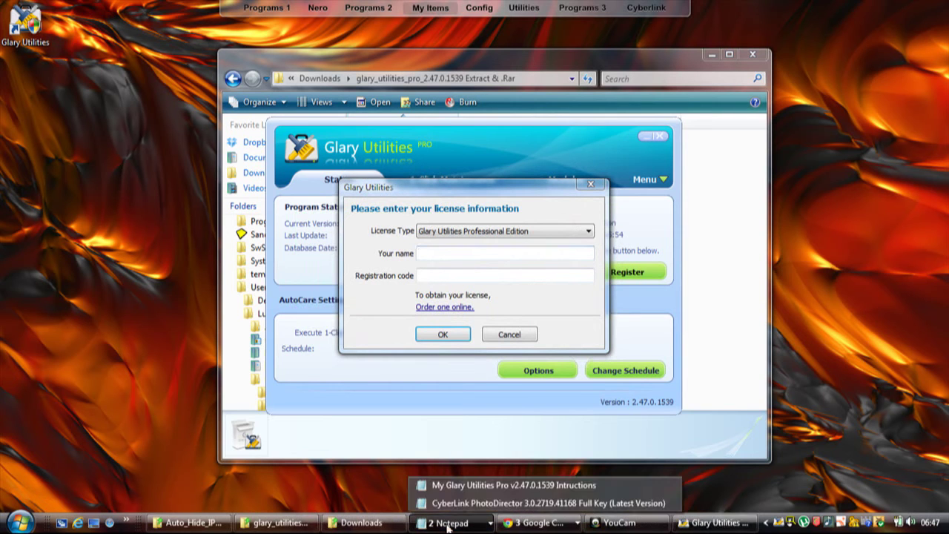
pyautogui.click(441, 487)
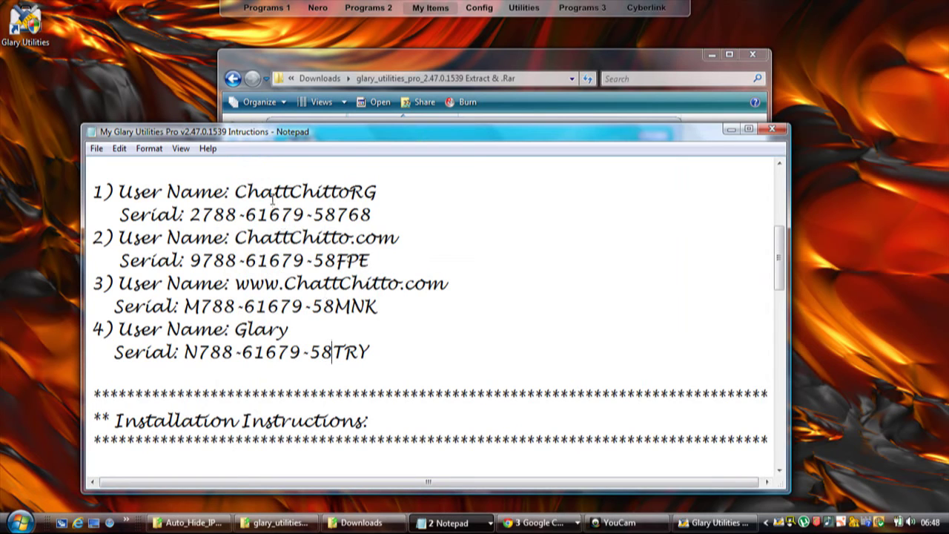
pyautogui.moveTo(235, 190); pyautogui.dragTo(376, 192)
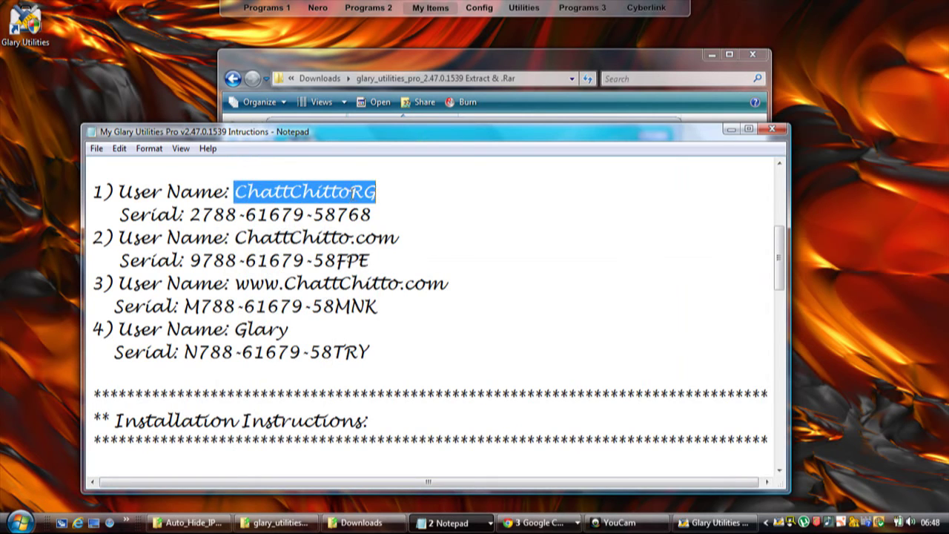
pyautogui.rightClick(353, 192)
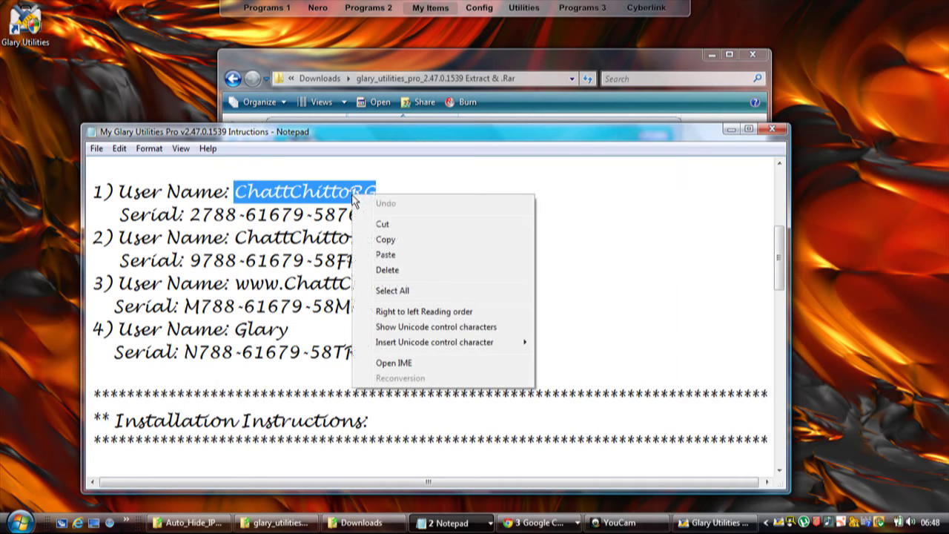
pyautogui.click(383, 240)
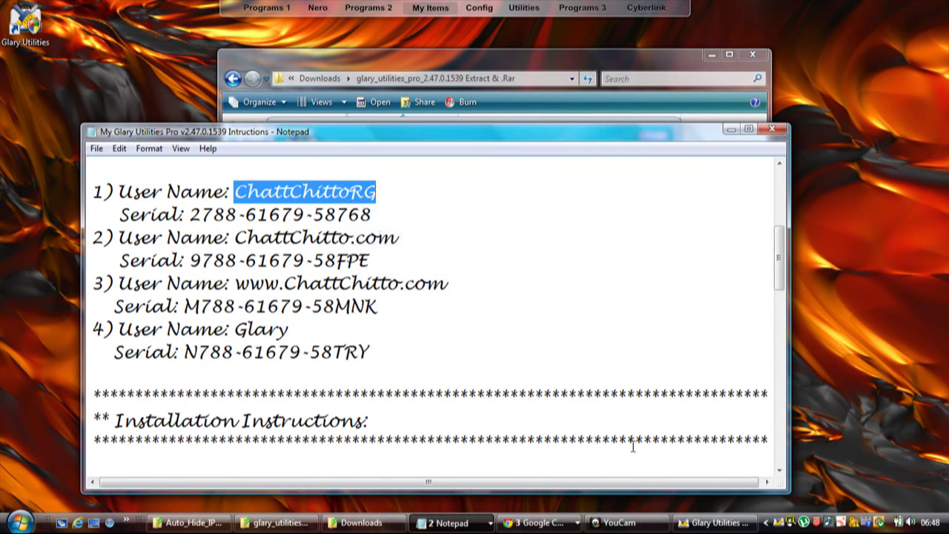
pyautogui.click(715, 522)
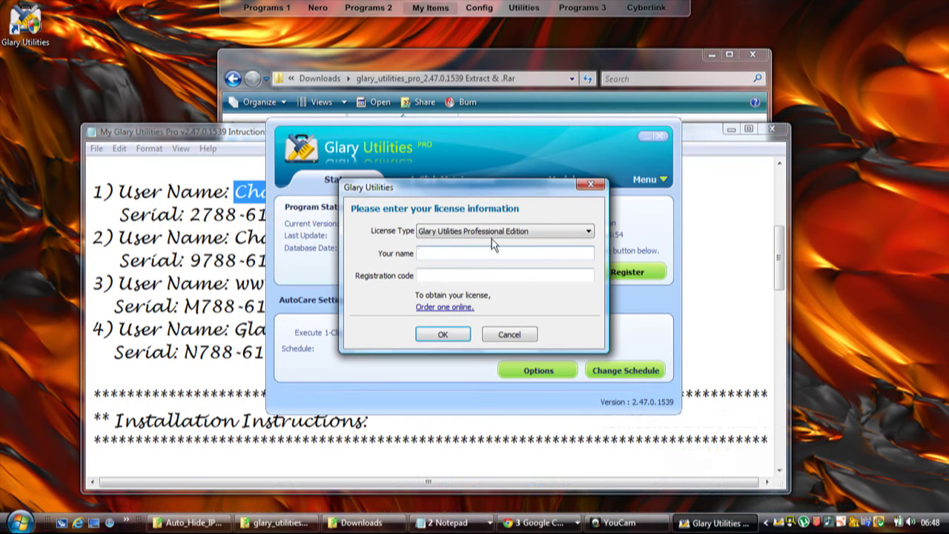
pyautogui.hotkey('ctrl', 'v')
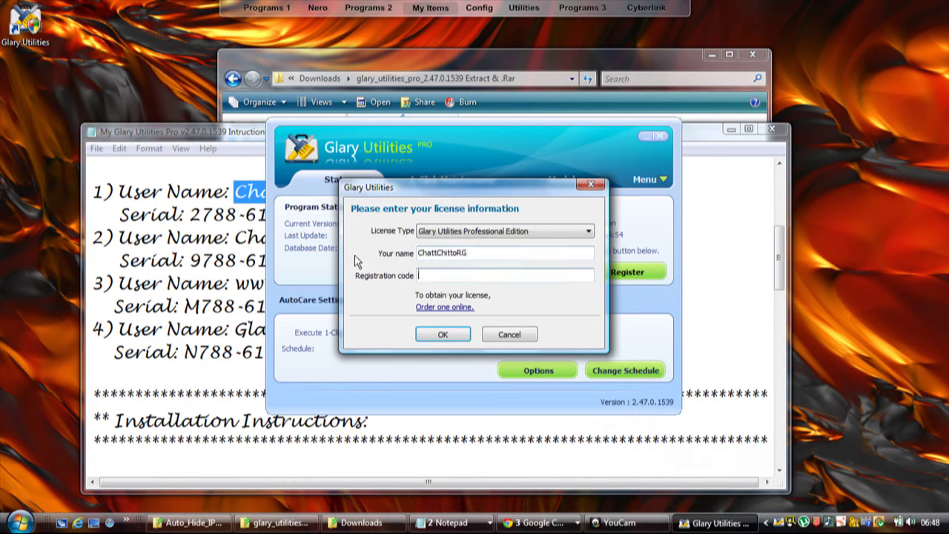
# Copy the serial listed with that user name, paste it as the registration code, and submit the license information.
pyautogui.click(223, 259)
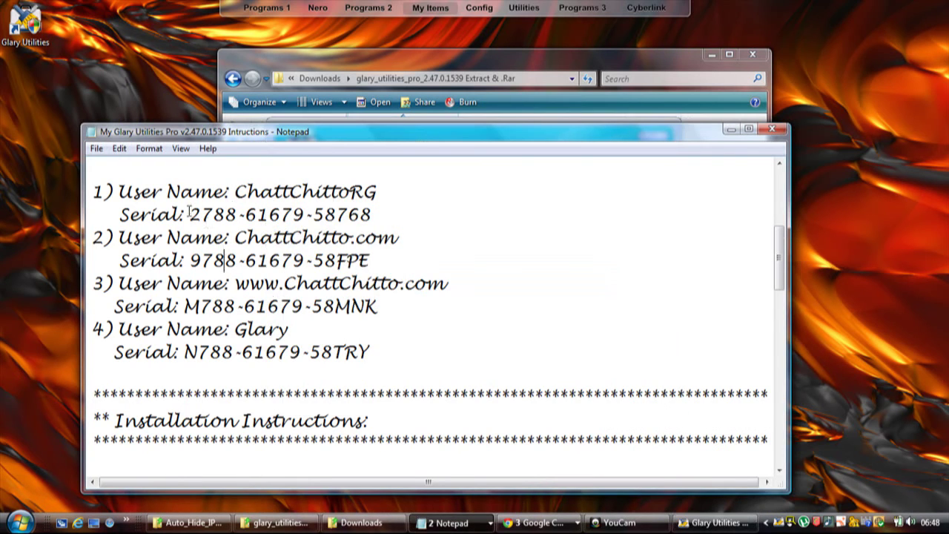
pyautogui.moveTo(189, 214); pyautogui.dragTo(369, 214)
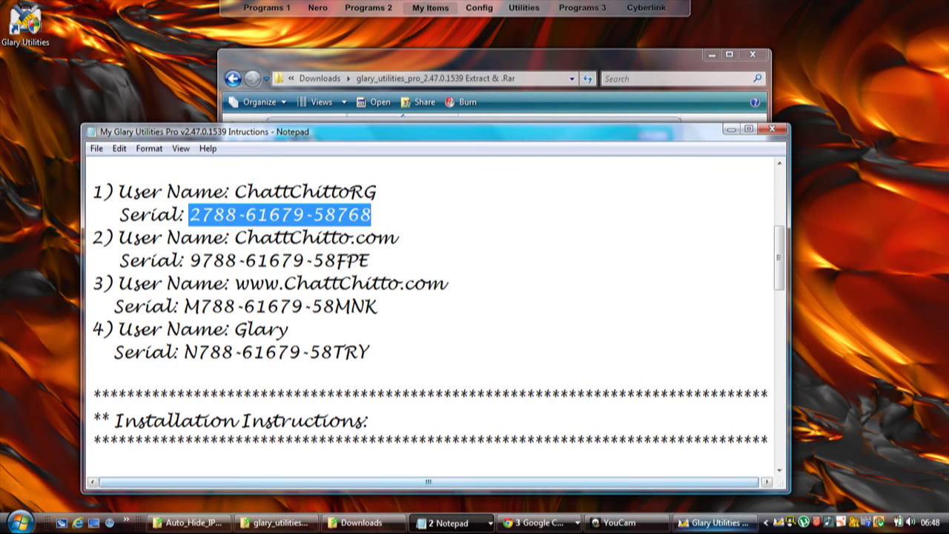
pyautogui.click(434, 474)
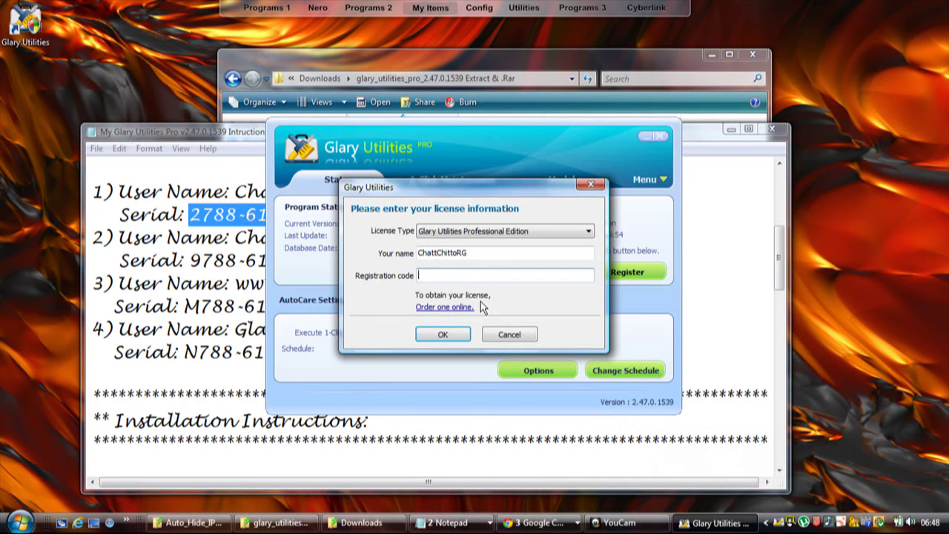
pyautogui.hotkey('ctrl', 'v')
pyautogui.click(431, 331)
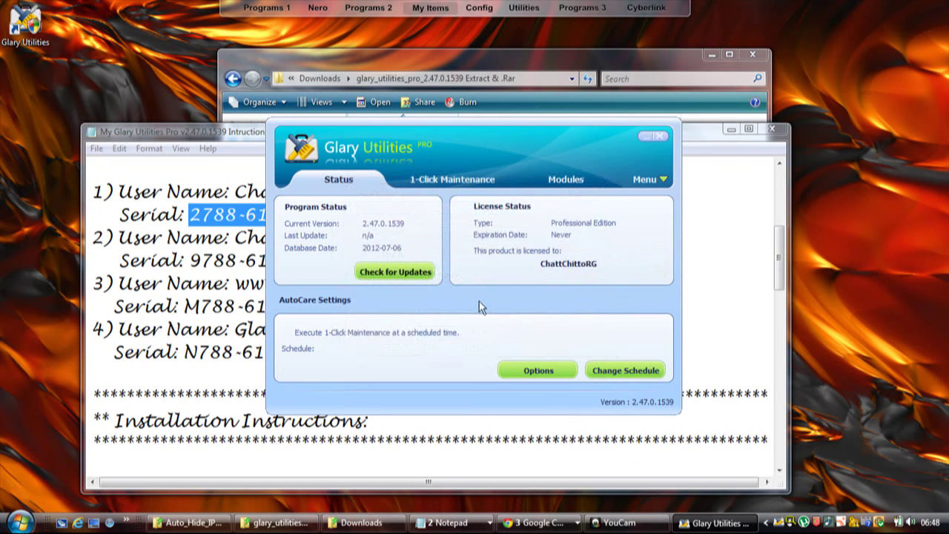
pyautogui.click(499, 291)
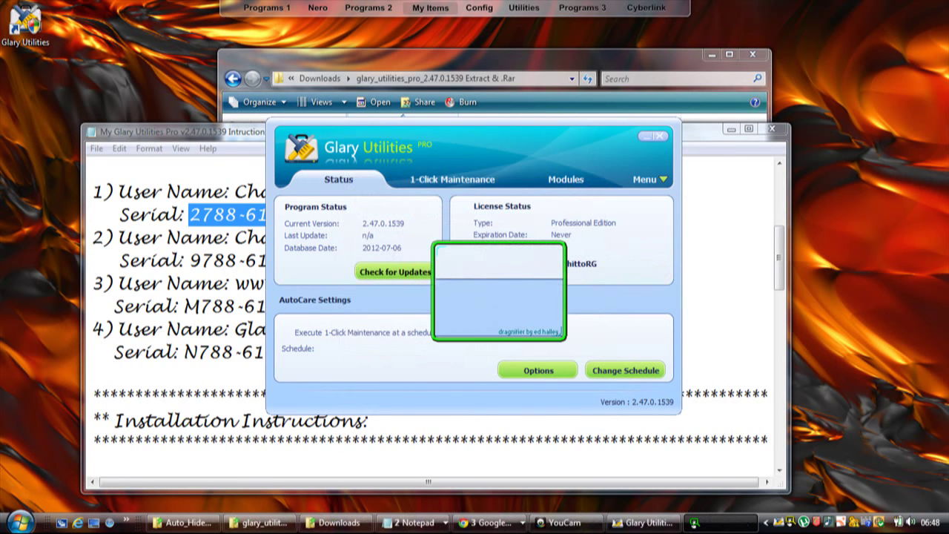
pyautogui.moveTo(499, 291); pyautogui.dragTo(572, 269)
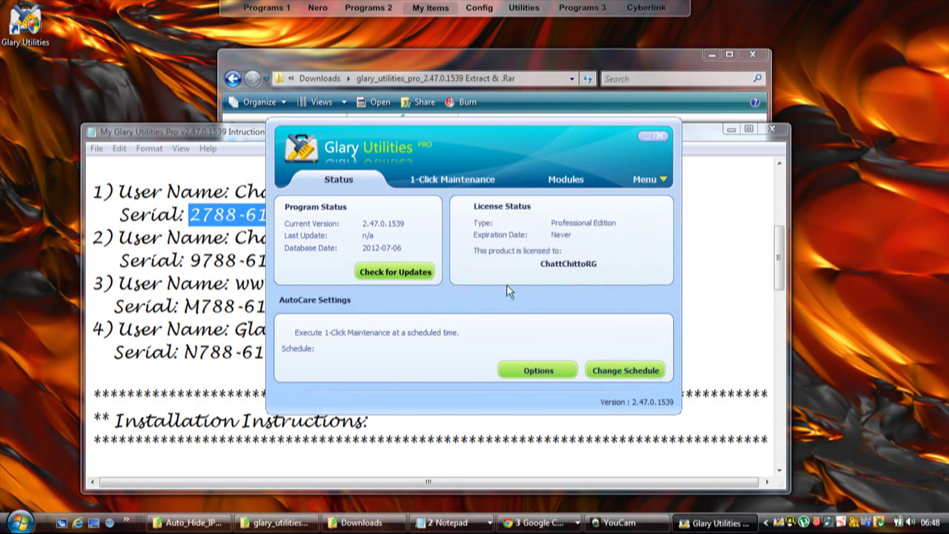